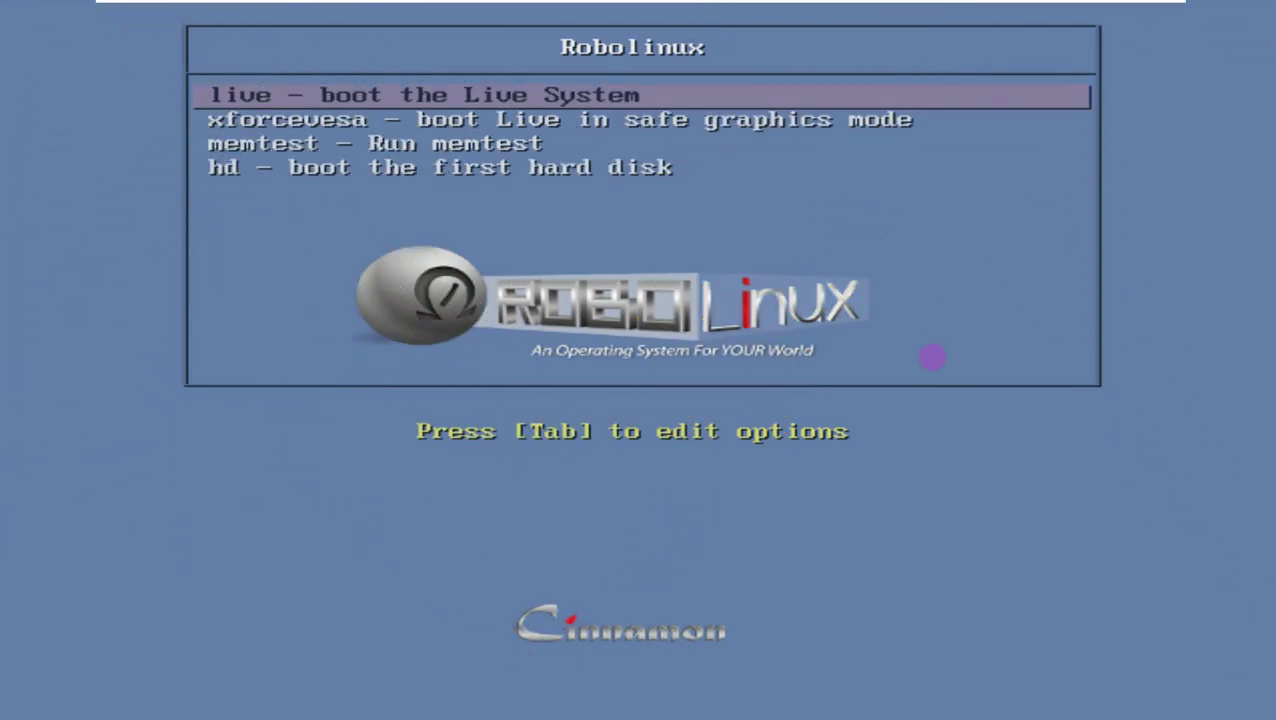
# Boot the Robolinux Live System and open the display settings
pyautogui.press('Return')
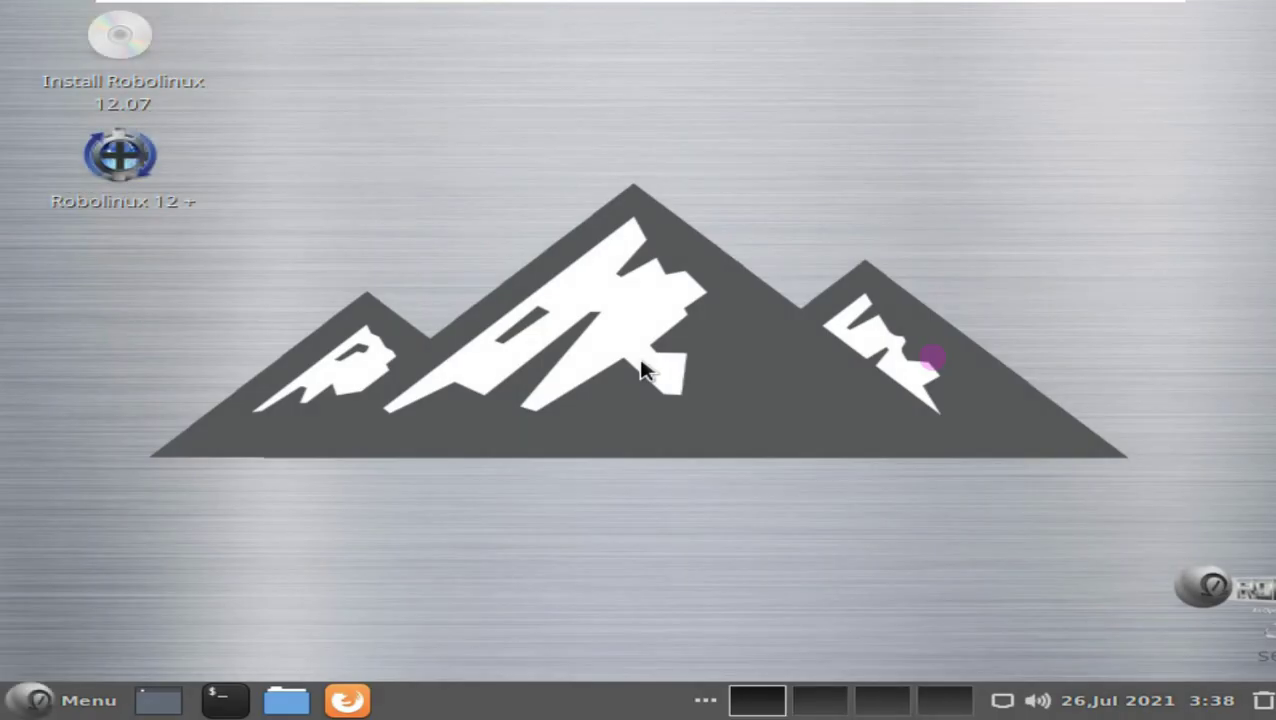
pyautogui.rightClick(608, 138)
pyautogui.click(286, 310)
pyautogui.click(66, 700)
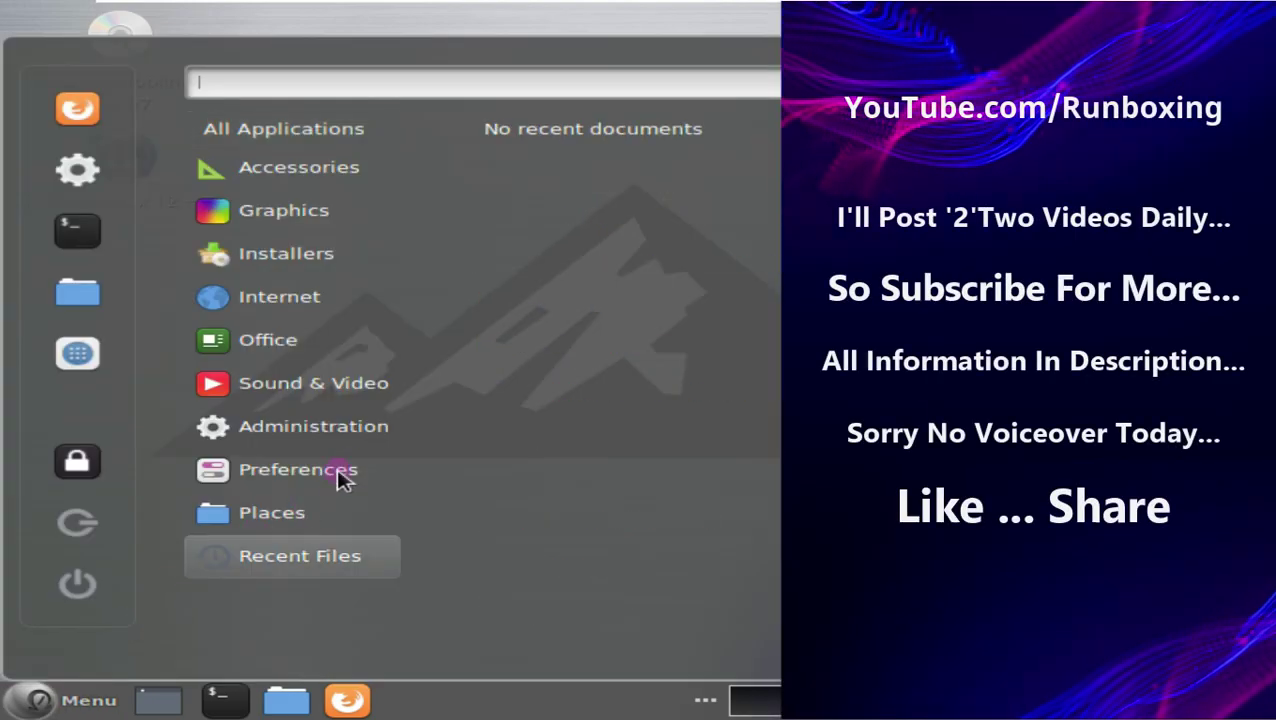
pyautogui.moveTo(299, 478)
pyautogui.scroll(-3, 600, 470)
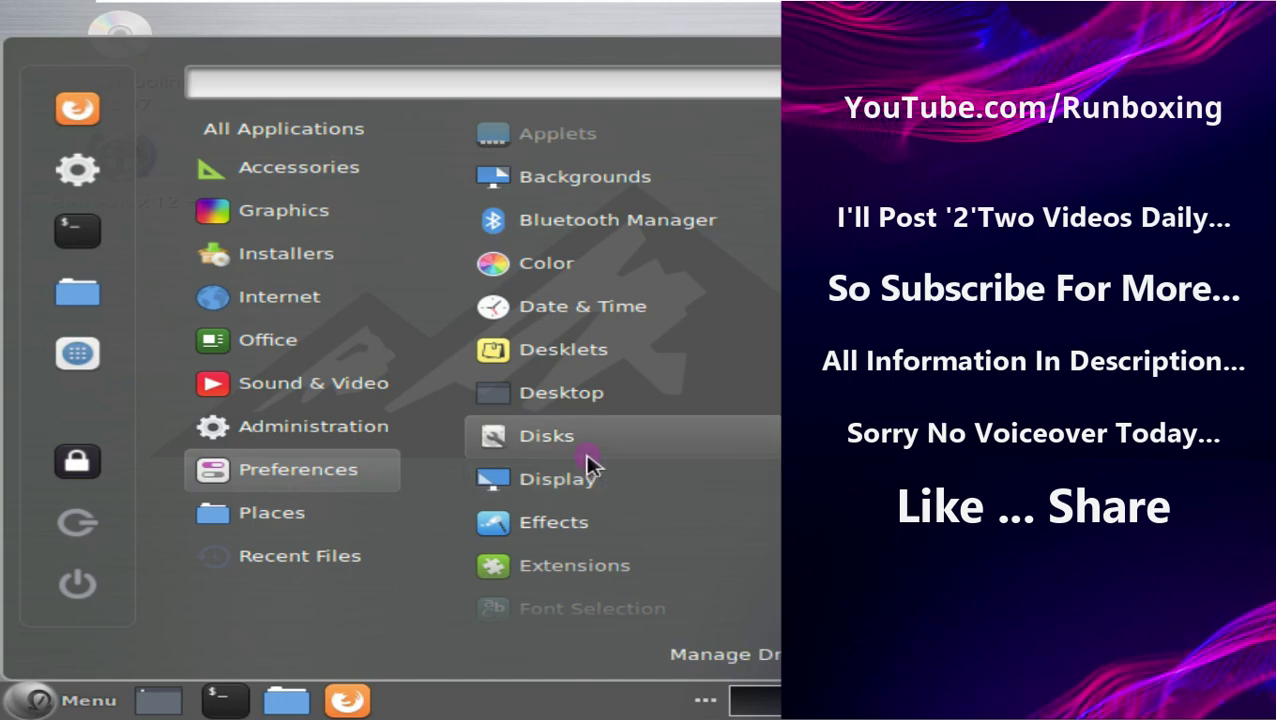
pyautogui.click(585, 450)
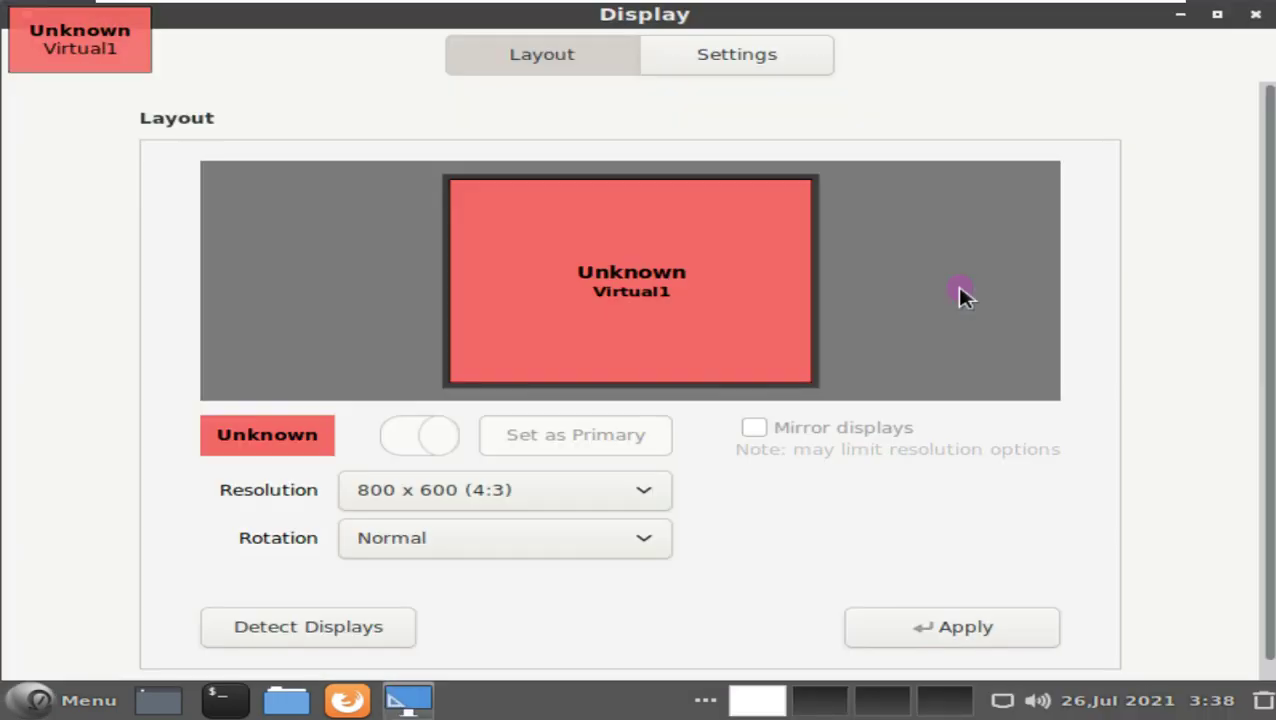
# Set the display resolution to 1360 x 768 (16:9), keep the new configuration, and close the display settings
pyautogui.click(607, 489)
pyautogui.scroll(1, 530, 425)
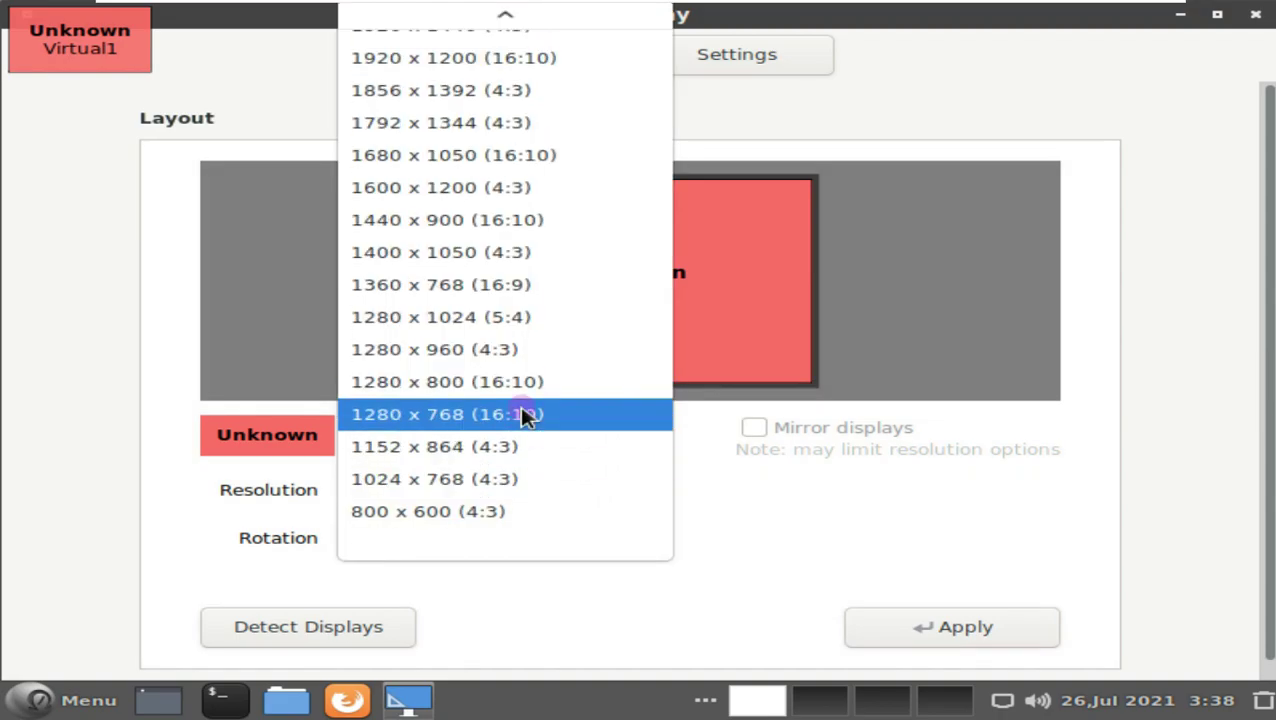
pyautogui.click(487, 285)
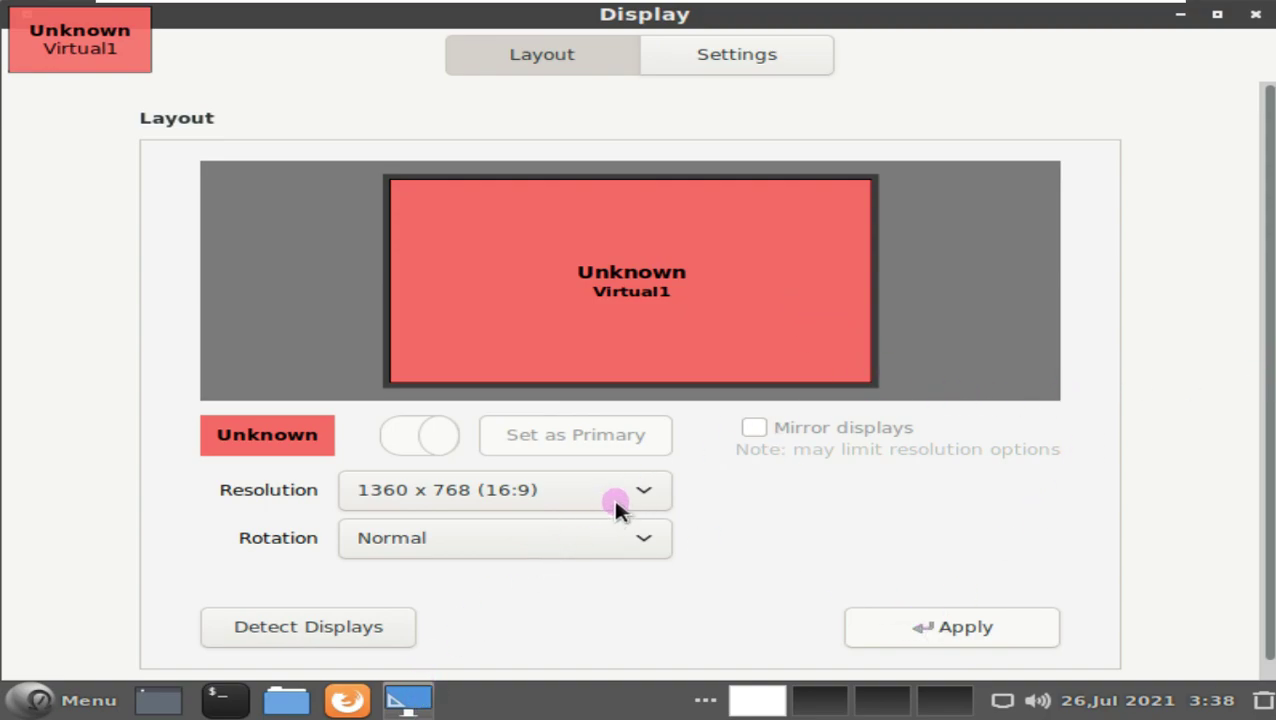
pyautogui.press('Return')
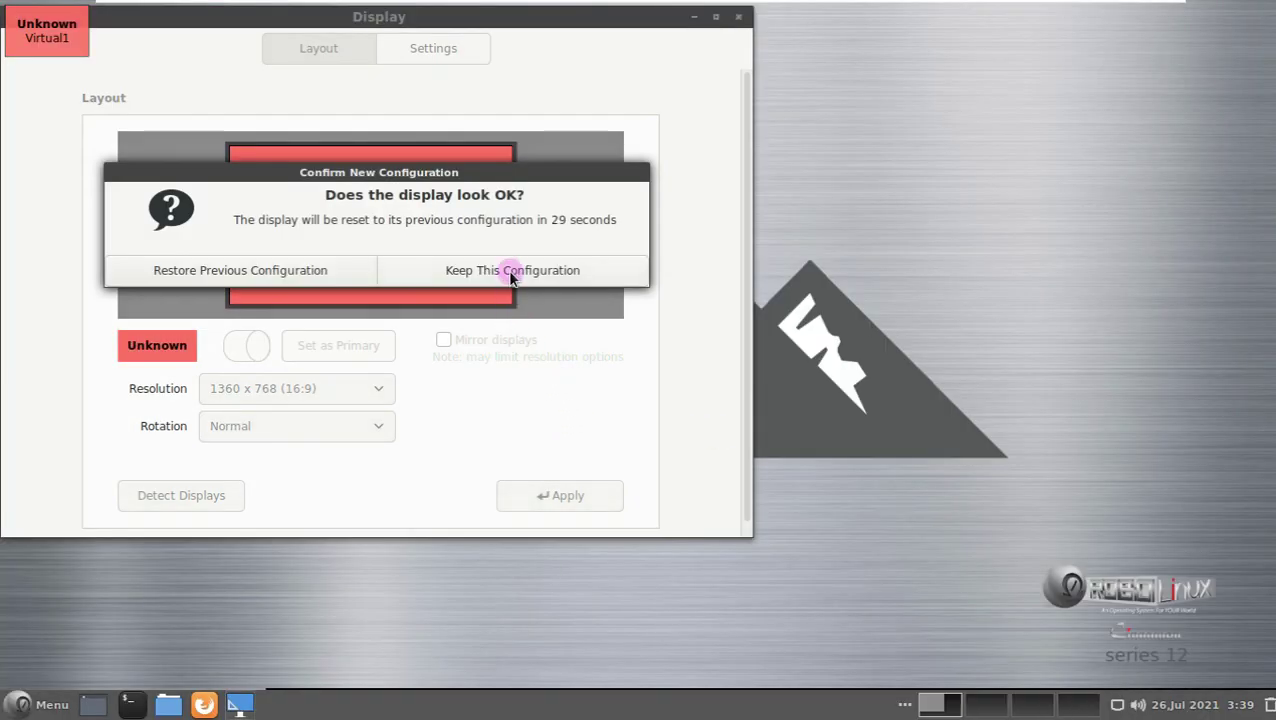
pyautogui.click(510, 272)
pyautogui.click(738, 17)
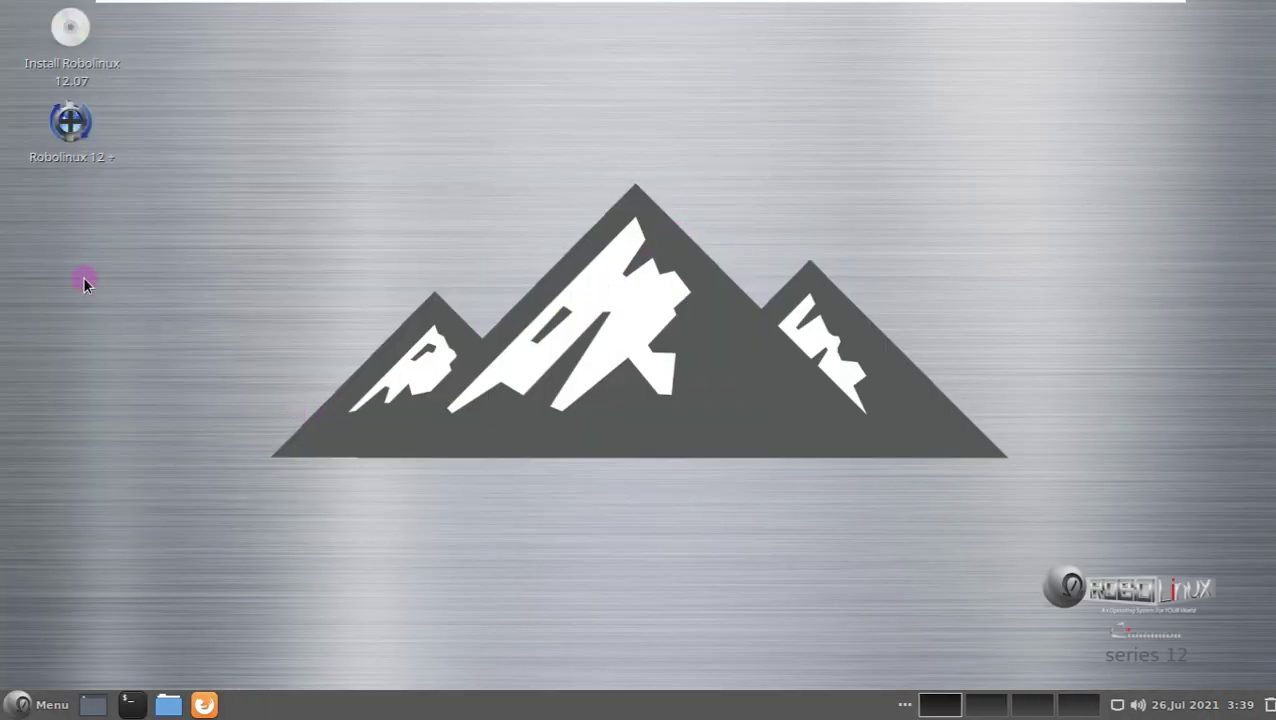
# Launch the Robolinux 12.07 installer and accept English as the language with the English (US) keyboard layout
pyautogui.rightClick(75, 67)
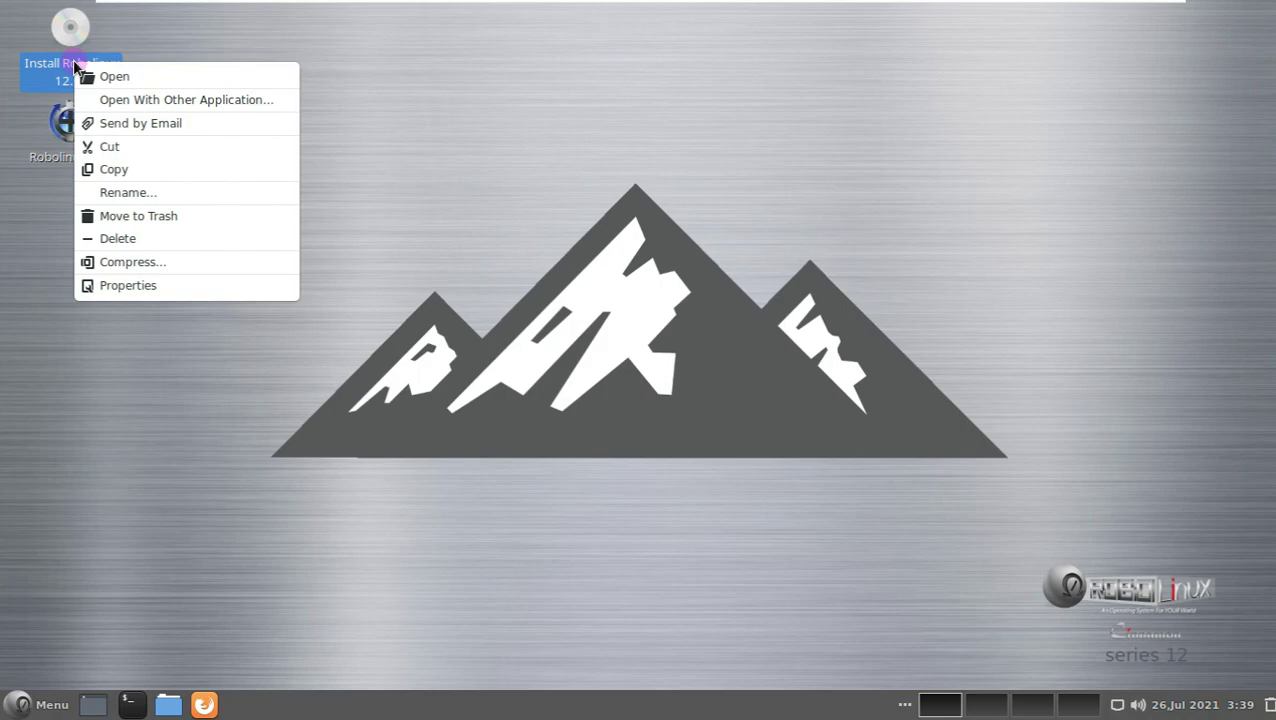
pyautogui.click(106, 75)
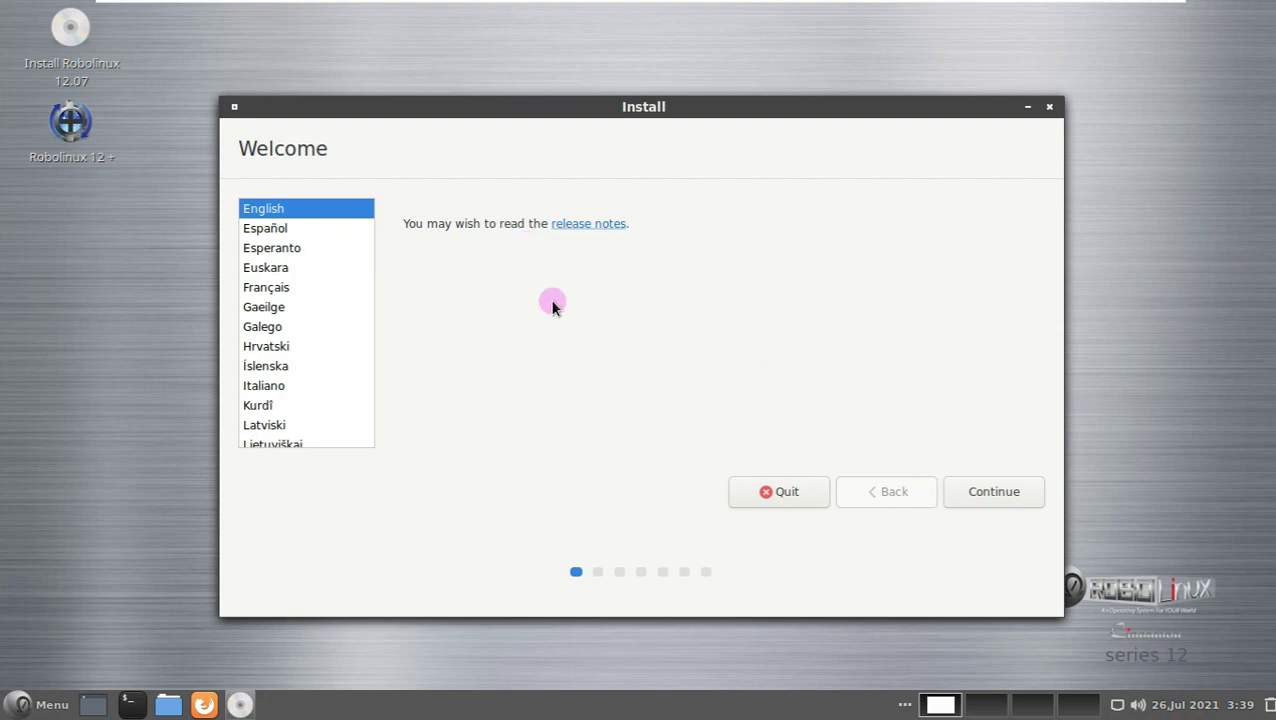
pyautogui.click(975, 496)
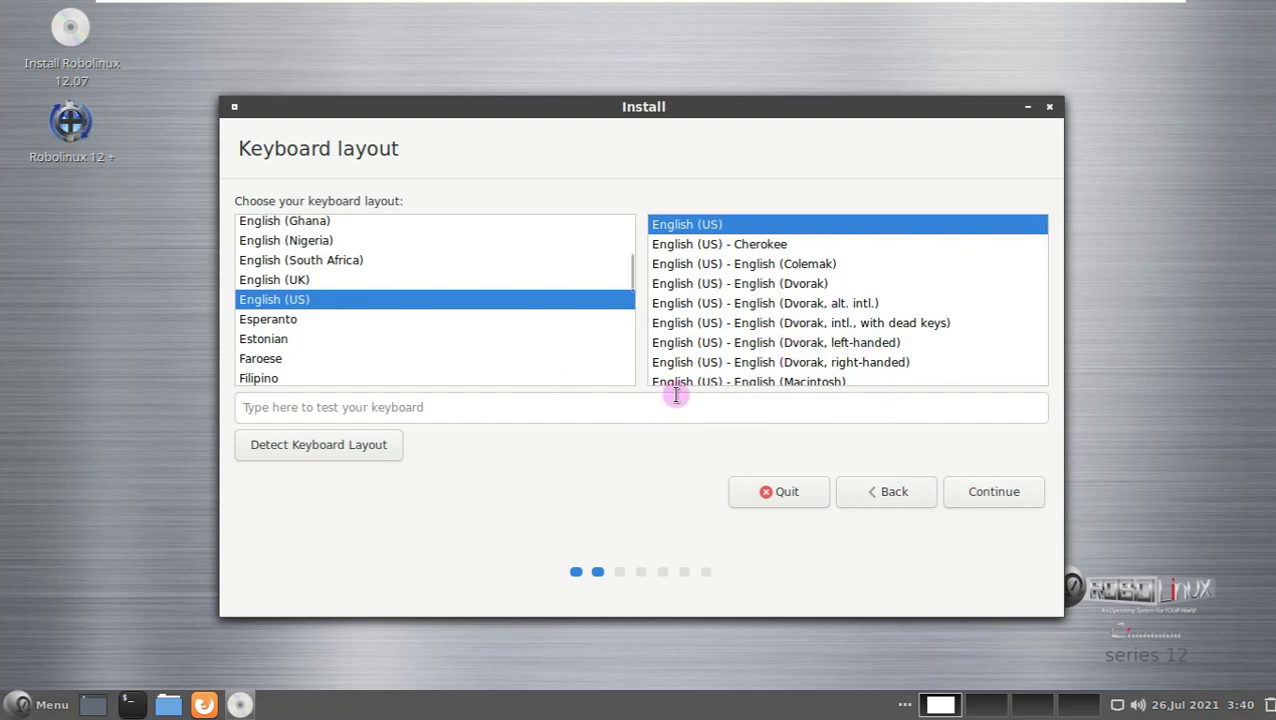
pyautogui.scroll(-1, 910, 360)
pyautogui.scroll(1, 900, 345)
pyautogui.click(977, 496)
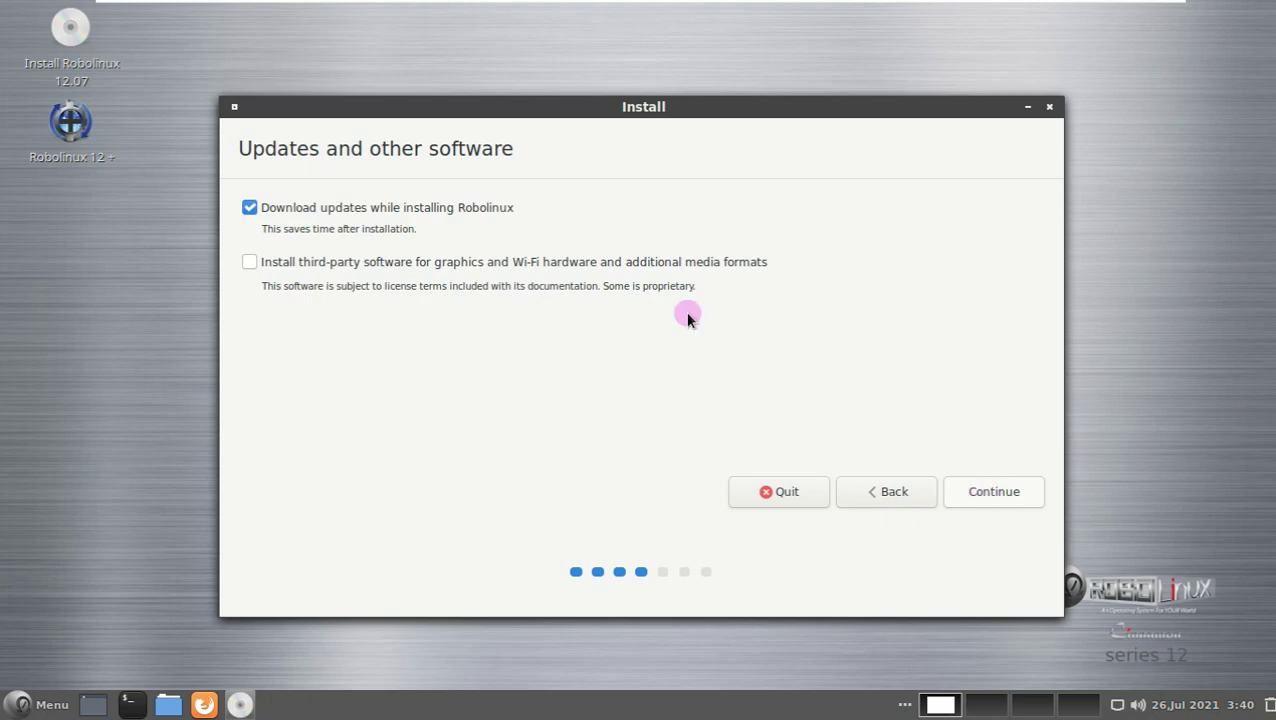
# Include third-party software for graphics, Wi-Fi hardware and additional media formats, and proceed with the installation, keeping the installer window fully in view
pyautogui.click(410, 262)
pyautogui.click(980, 492)
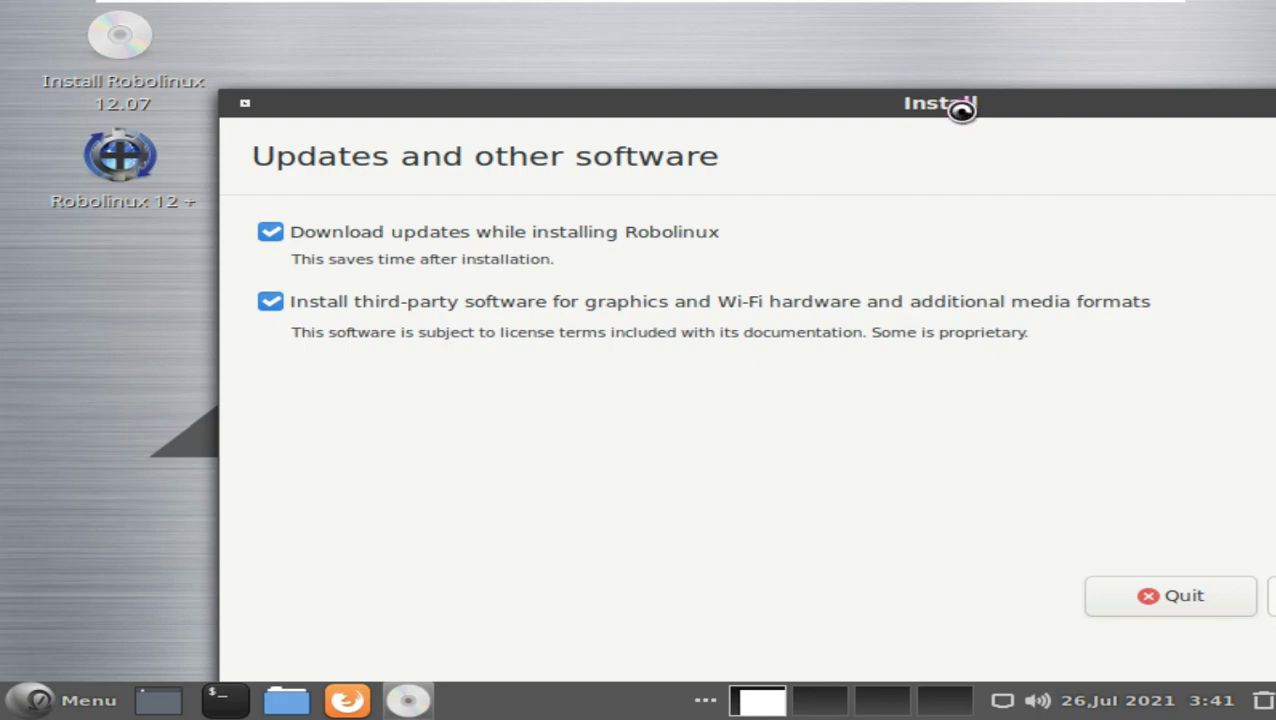
pyautogui.moveTo(962, 108); pyautogui.dragTo(675, 38)
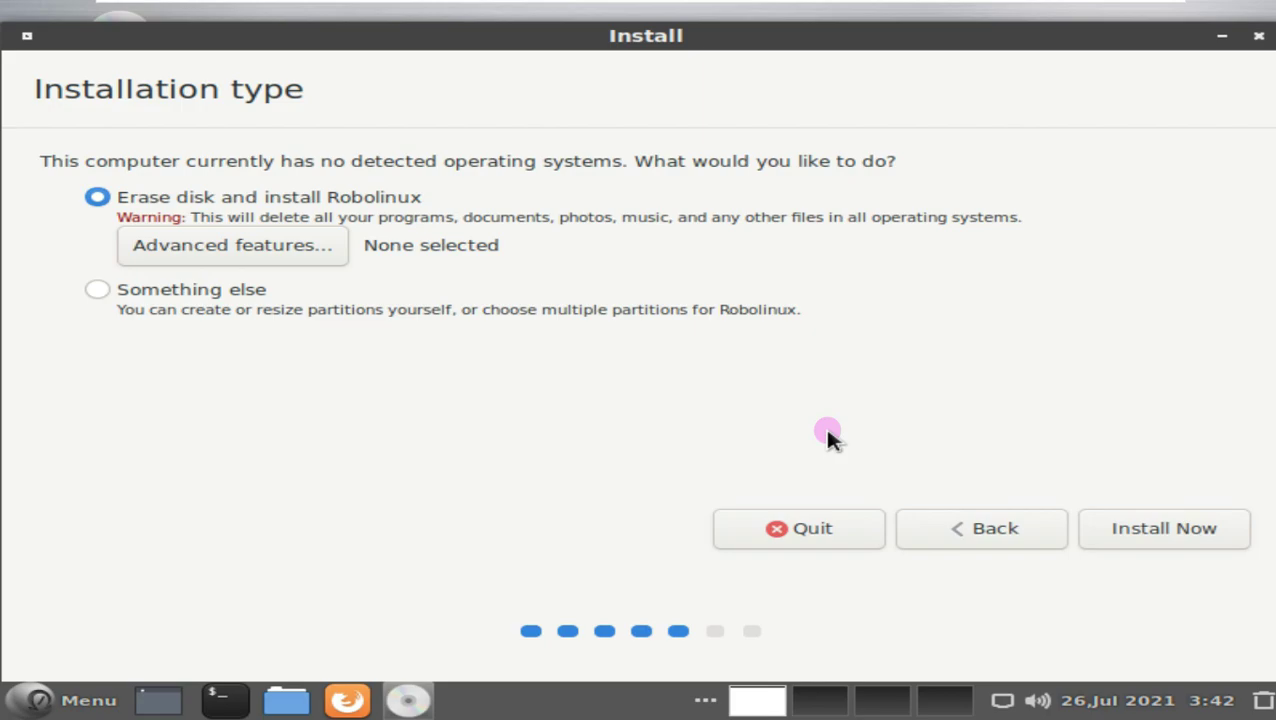
# Choose to erase the disk and install Robolinux without advanced features, and write the partition changes to disk
pyautogui.click(287, 250)
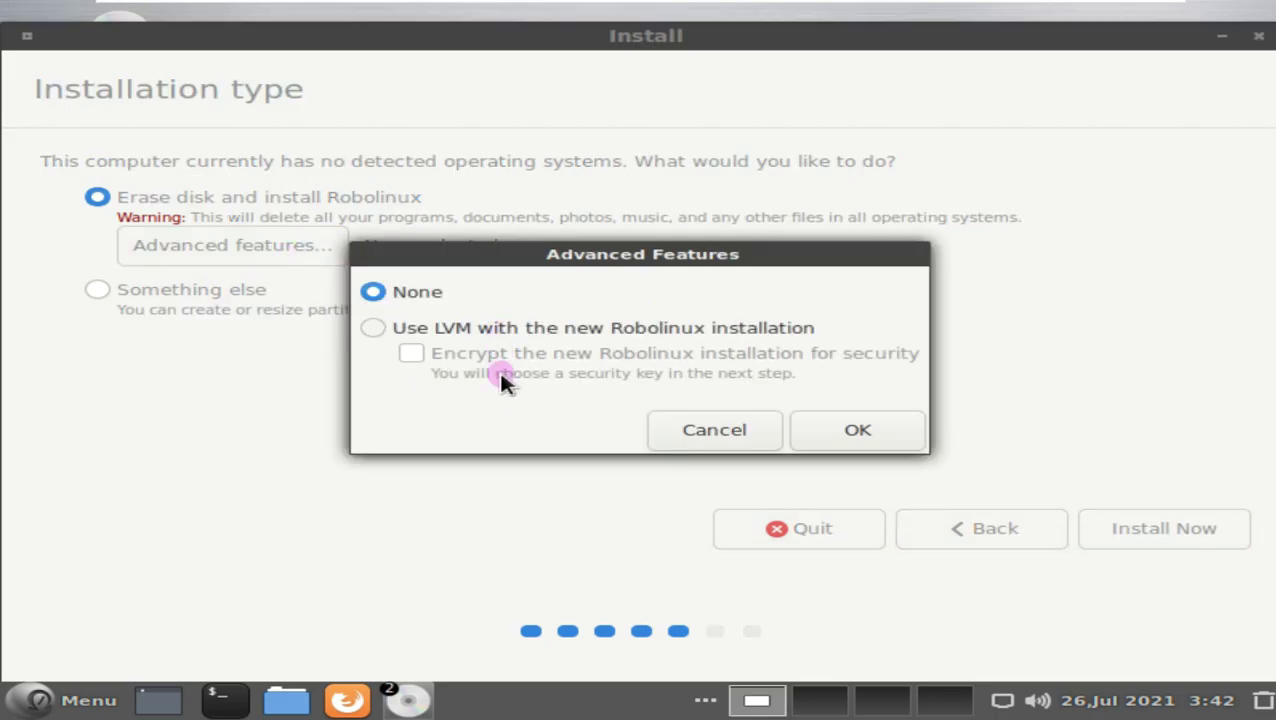
pyautogui.click(676, 425)
pyautogui.click(214, 295)
pyautogui.click(177, 200)
pyautogui.click(1128, 529)
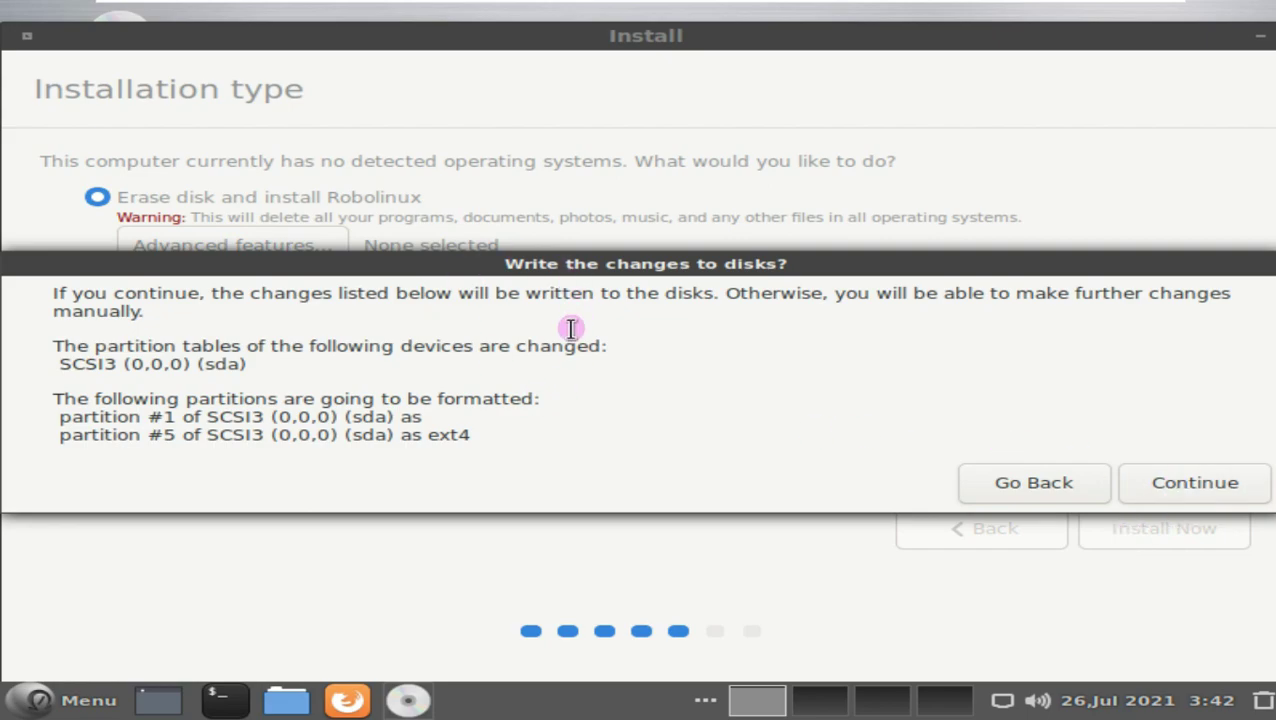
pyautogui.click(1168, 482)
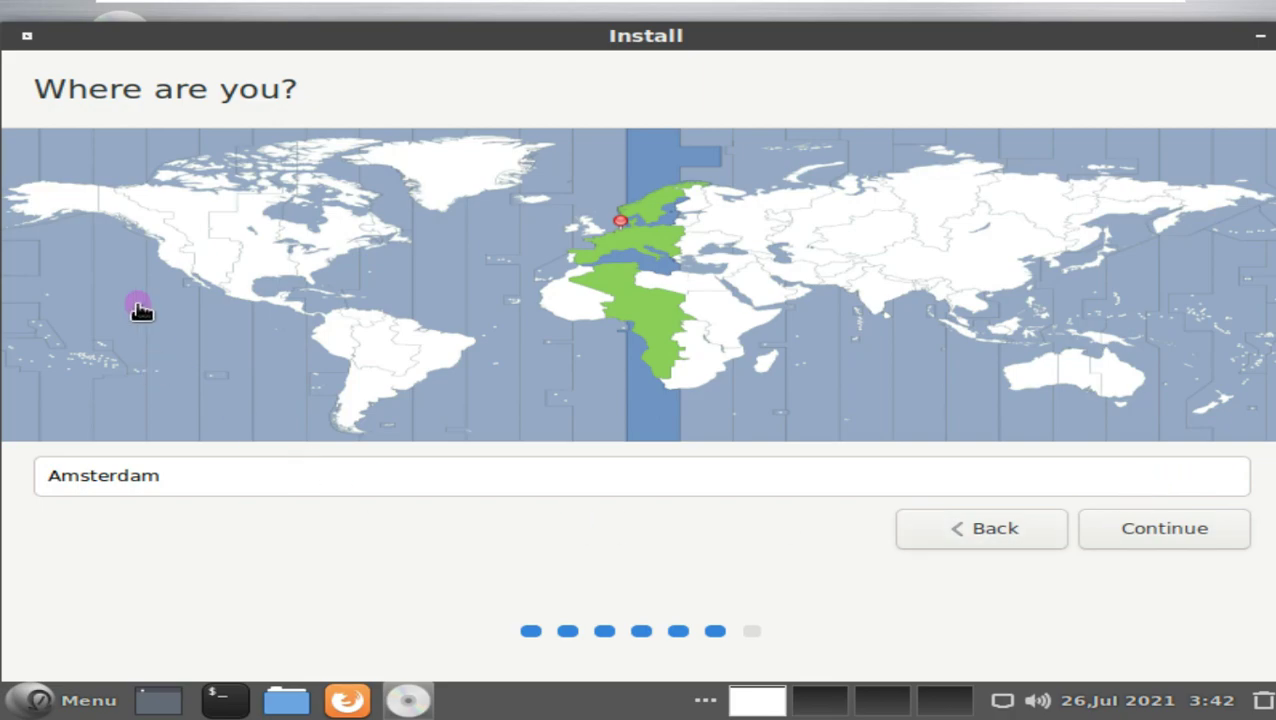
# Pick a location near North America's Pacific coast on the map as the time zone and continue
pyautogui.click(160, 256)
pyautogui.click(1126, 352)
pyautogui.click(1090, 375)
pyautogui.click(1080, 352)
pyautogui.click(173, 280)
pyautogui.click(1180, 530)
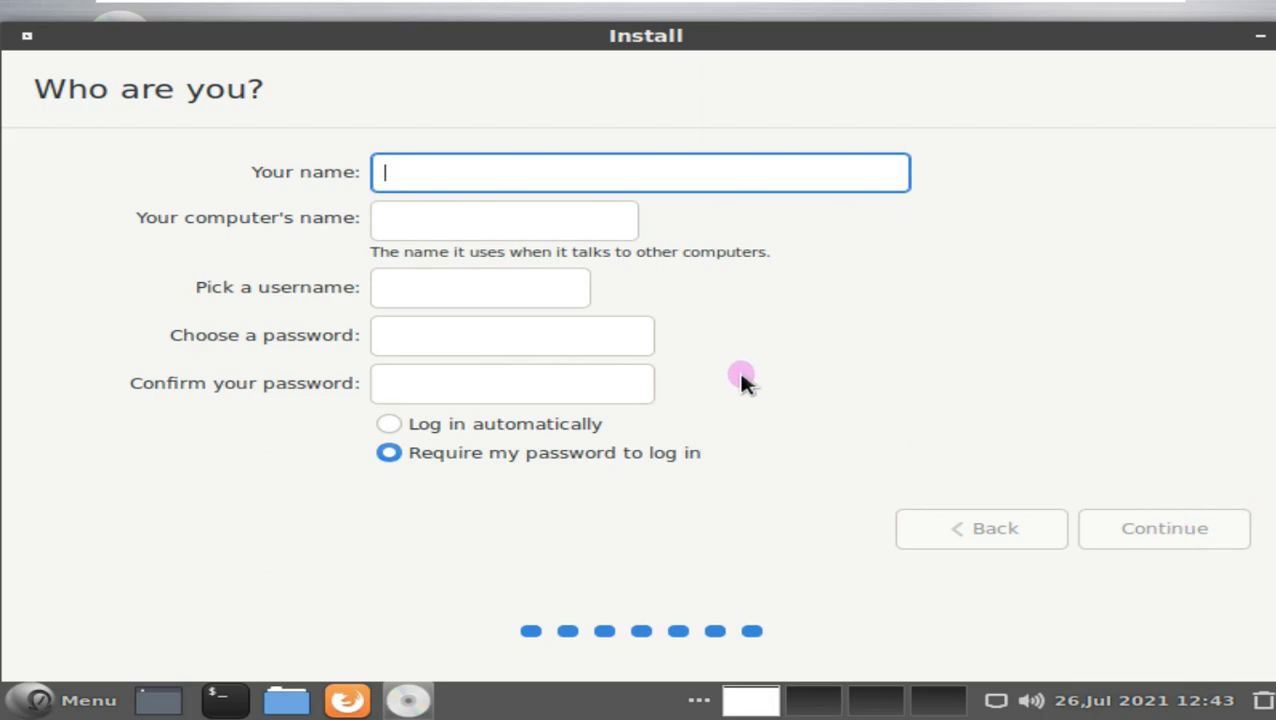
# Enter Runboxing as the account's display name and shorten the computer's name to runboxing
pyautogui.write('Runboxing')
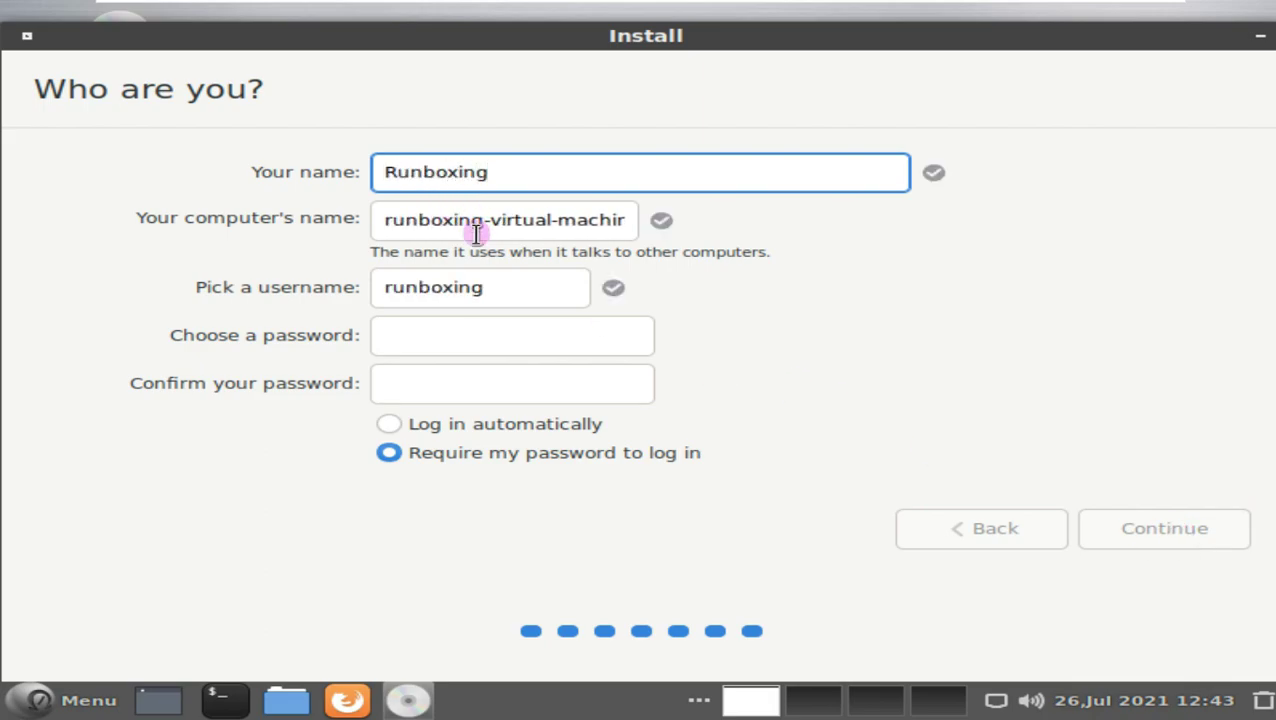
pyautogui.moveTo(484, 220); pyautogui.dragTo(638, 220)
pyautogui.write('\\e')
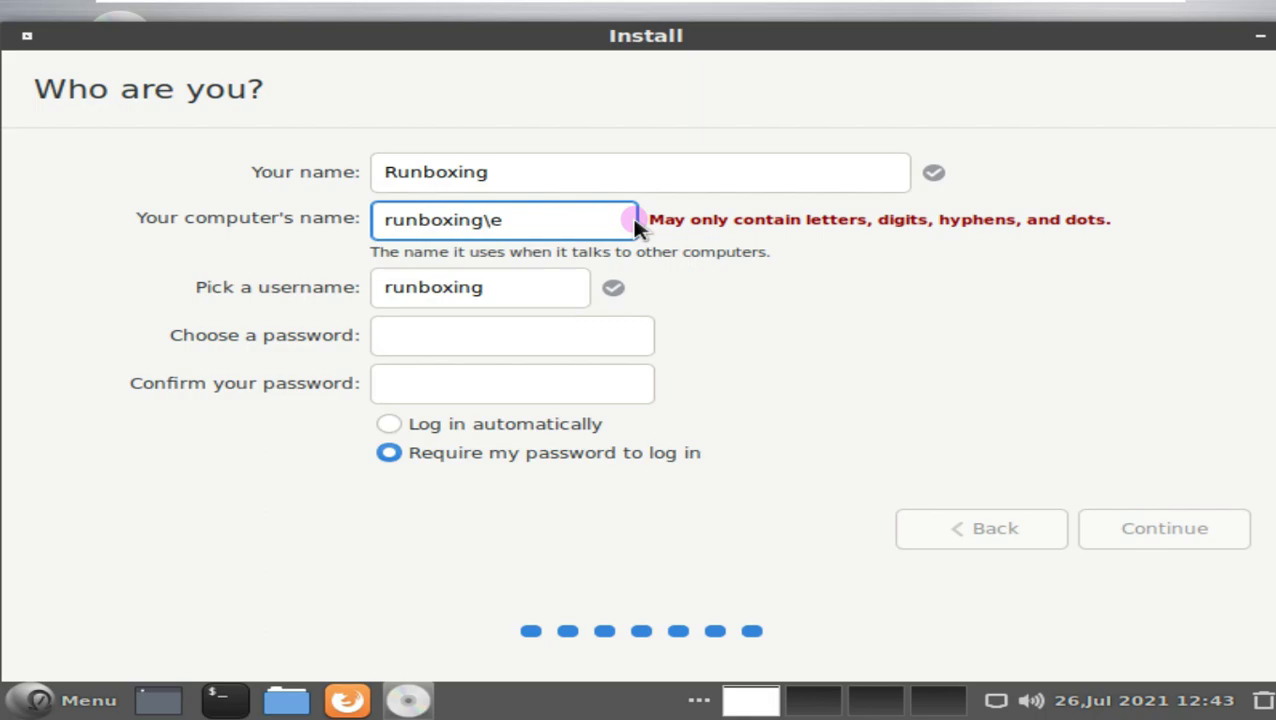
pyautogui.press('BackSpace')
pyautogui.press('BackSpace')
# Enter and confirm the account password, set the account to log in automatically, and start copying the system files
pyautogui.click(527, 340)
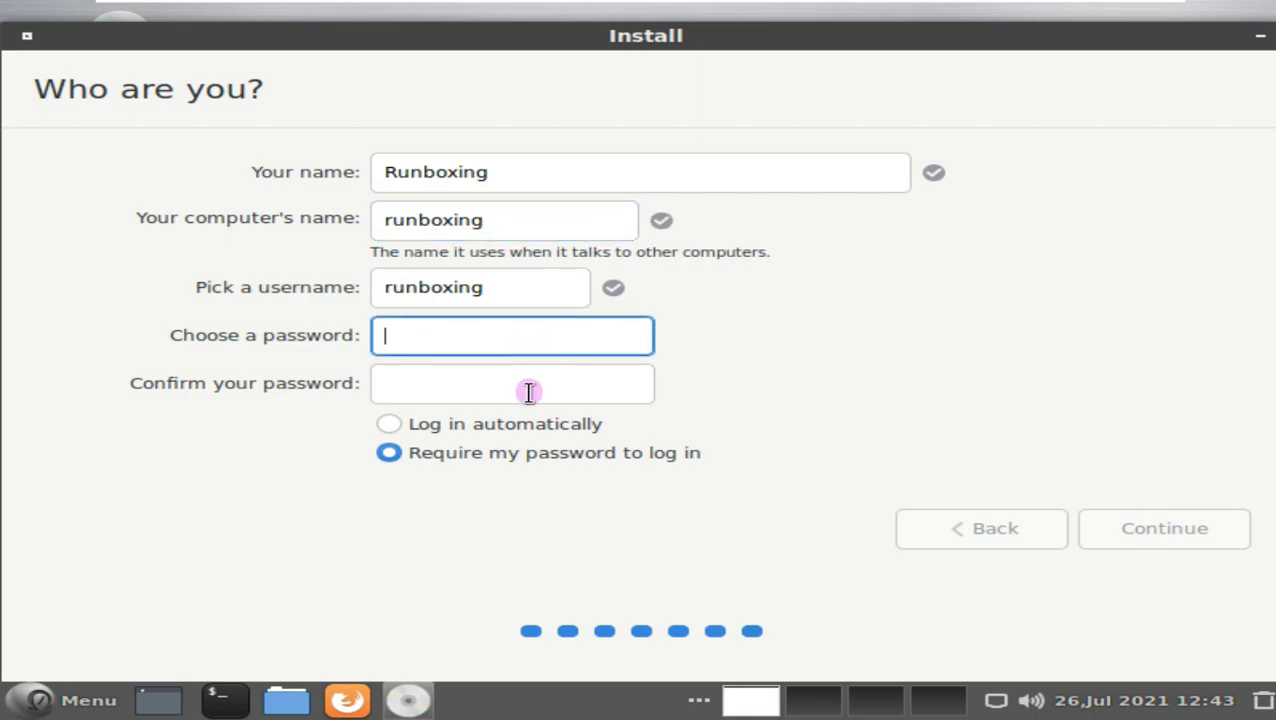
pyautogui.press('Tab')
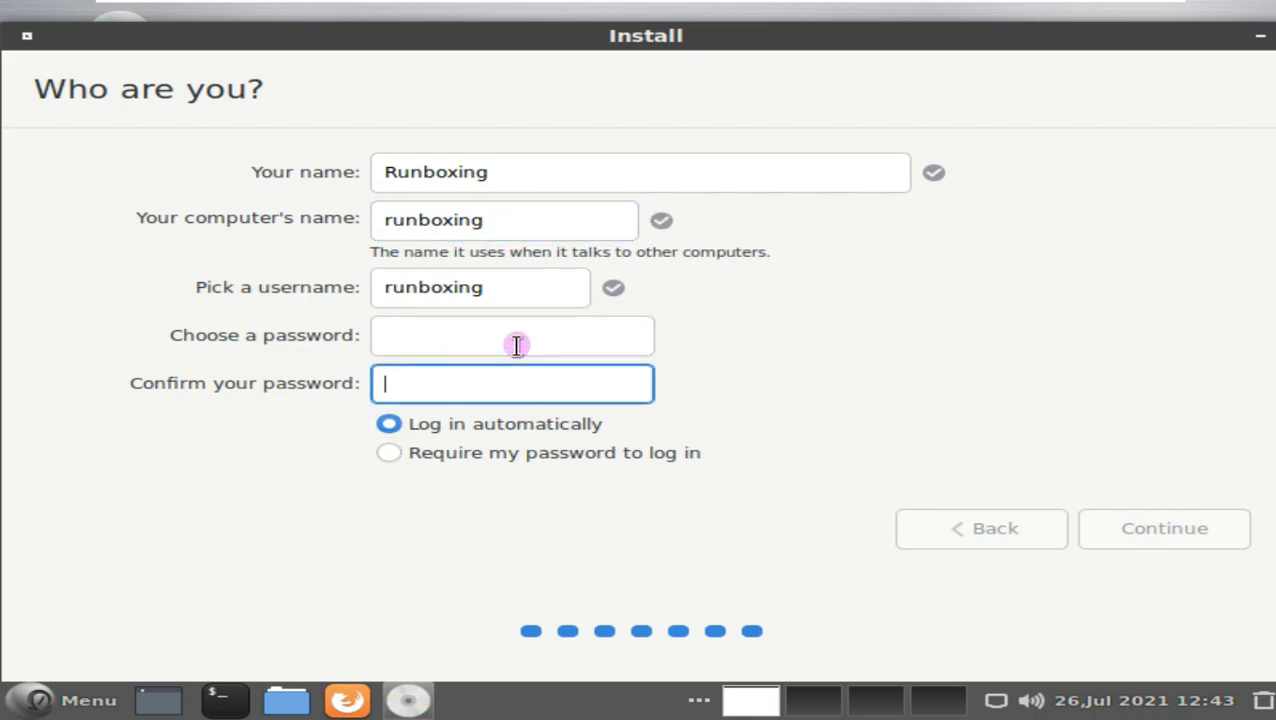
pyautogui.click(513, 338)
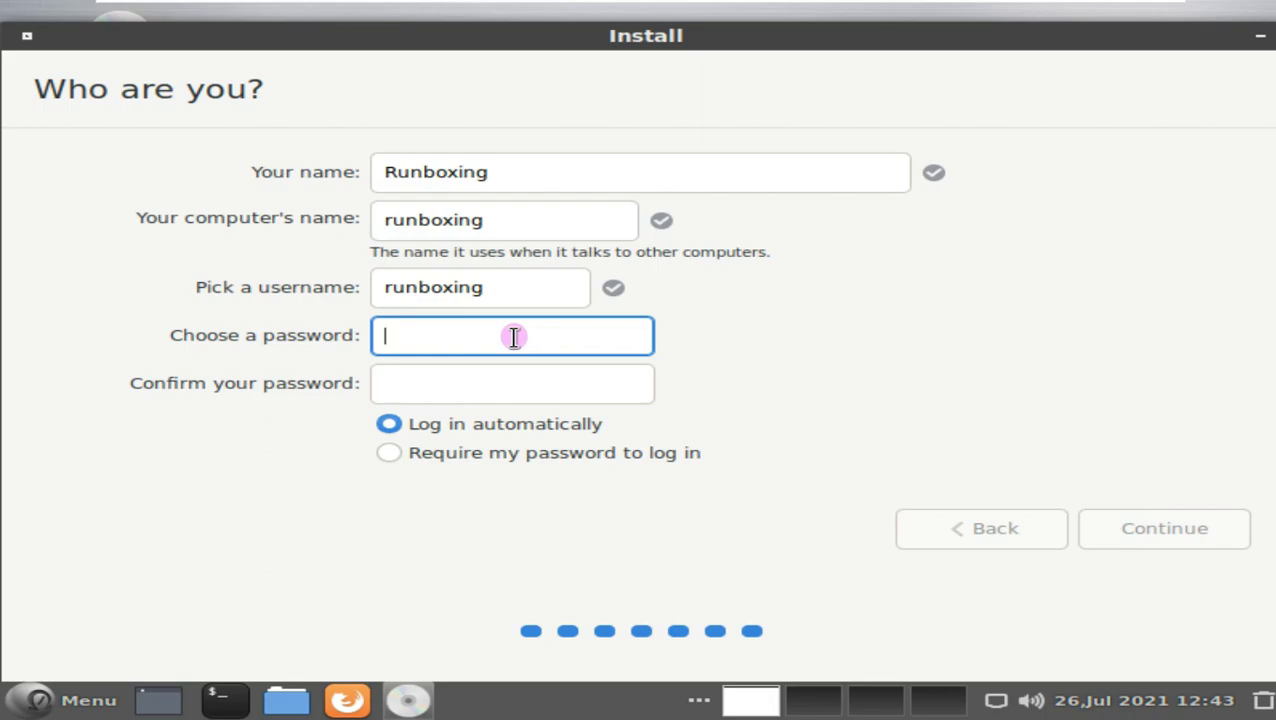
pyautogui.write('*****')
pyautogui.click(460, 384)
pyautogui.write('*****')
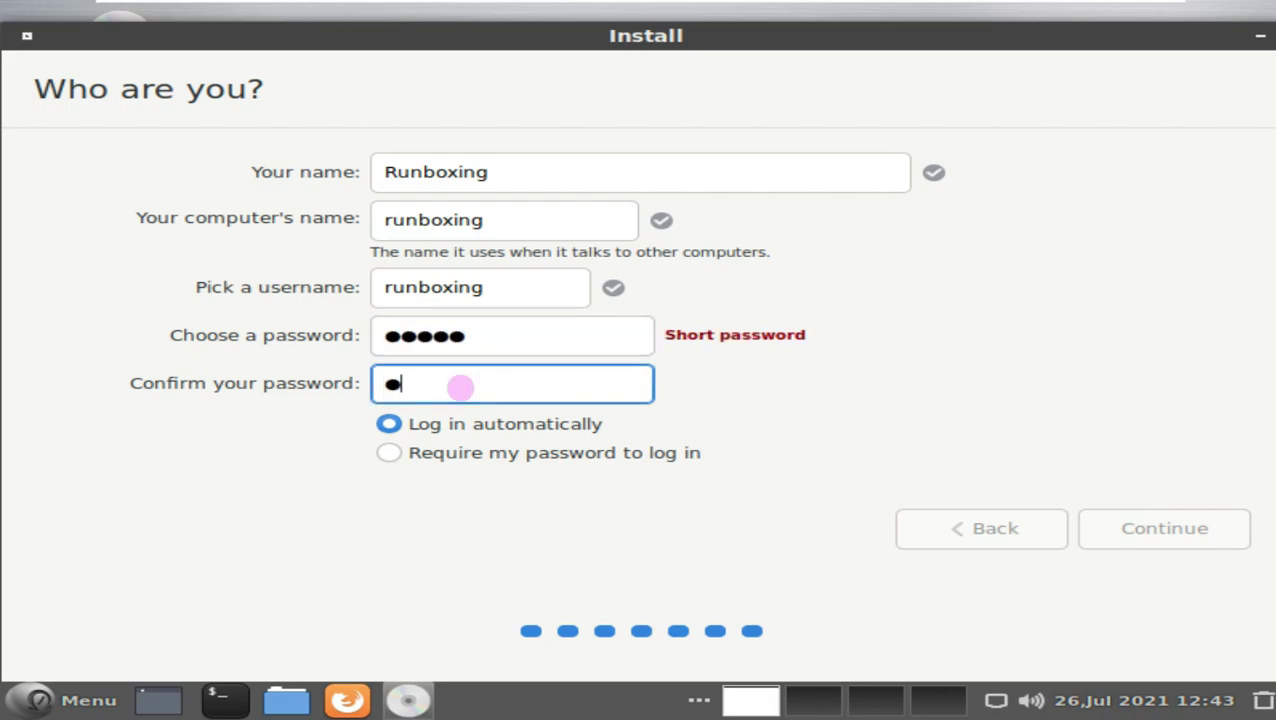
pyautogui.click(1162, 522)
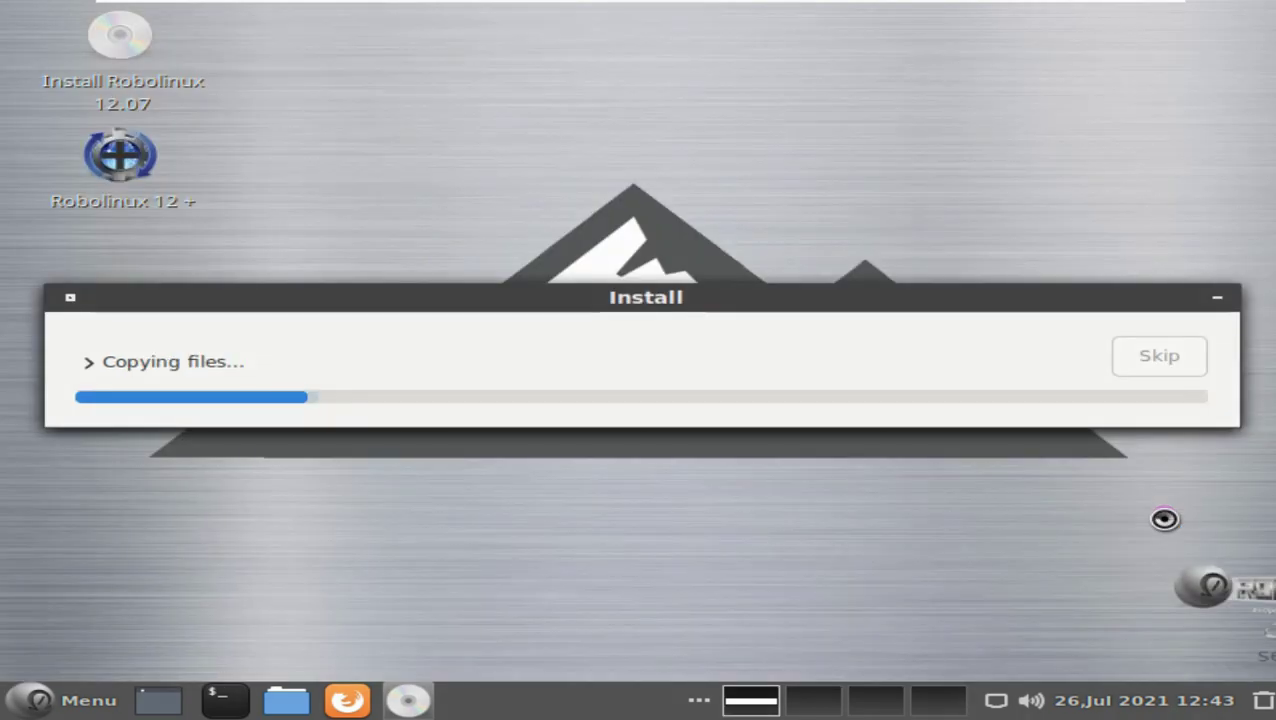
# Retry the bootloader installation on /dev/sda and restart the computer once Robolinux is installed
pyautogui.click(89, 361)
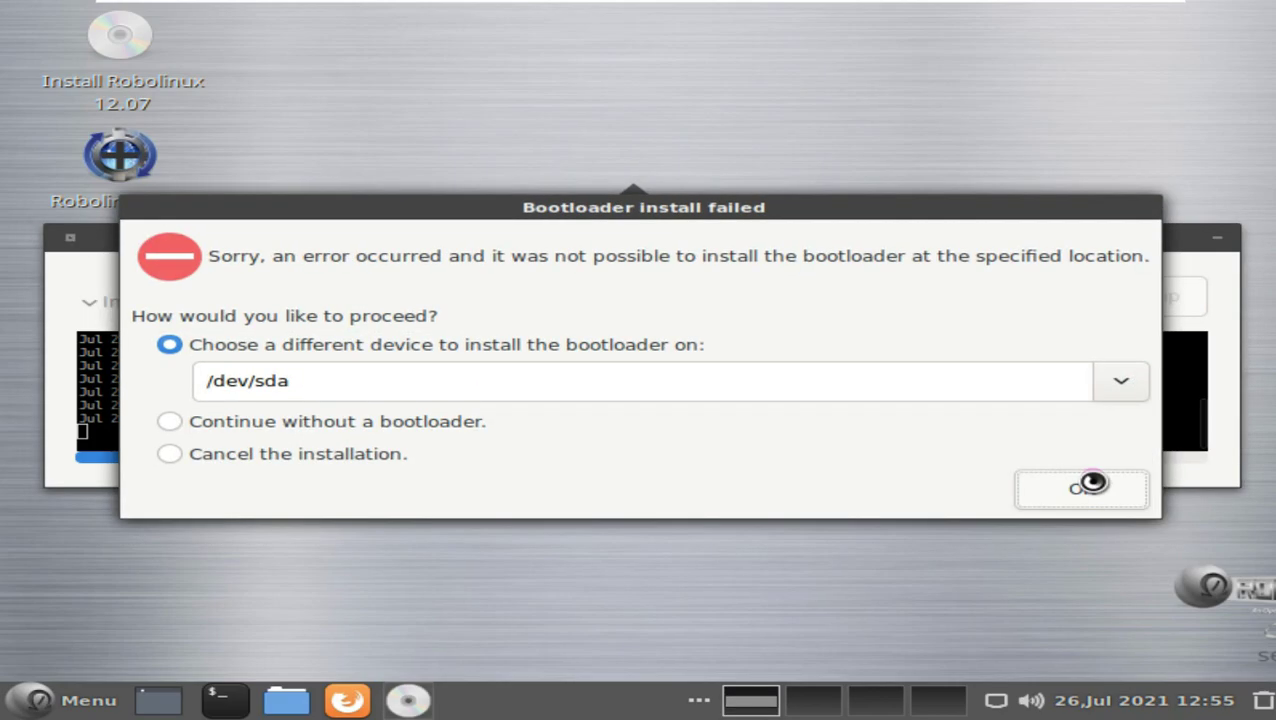
pyautogui.click(1100, 484)
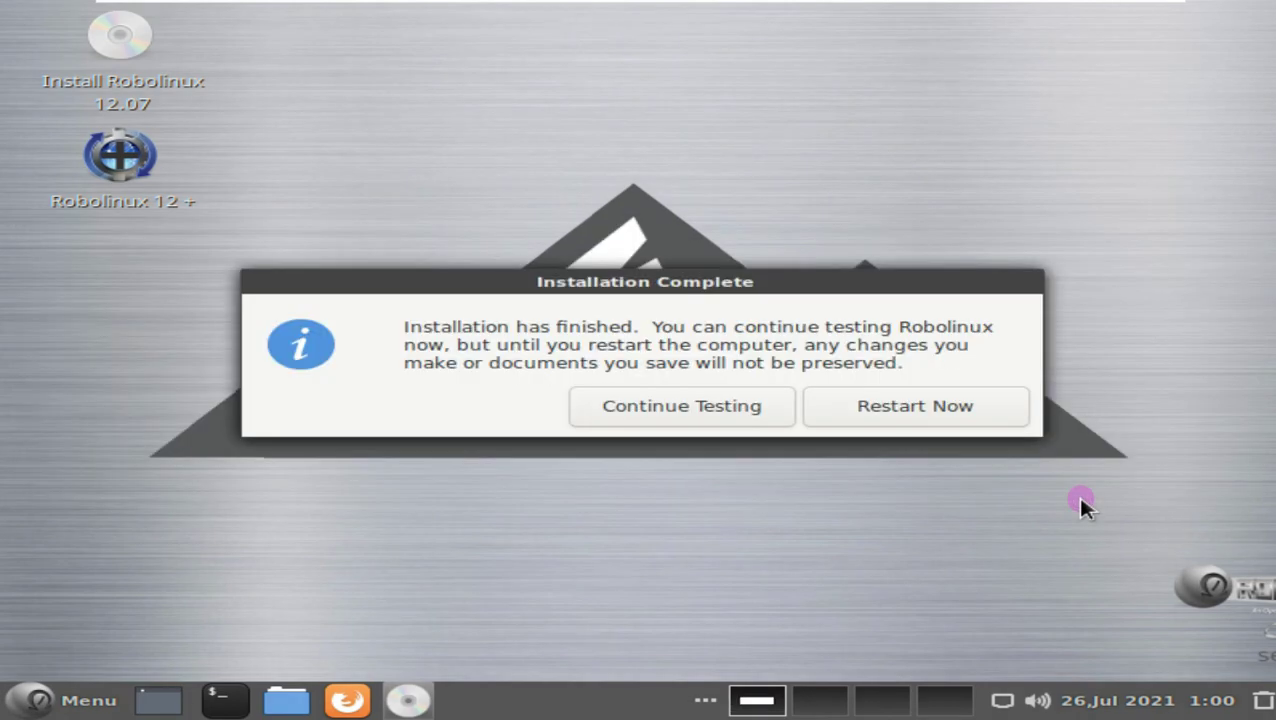
pyautogui.click(835, 415)
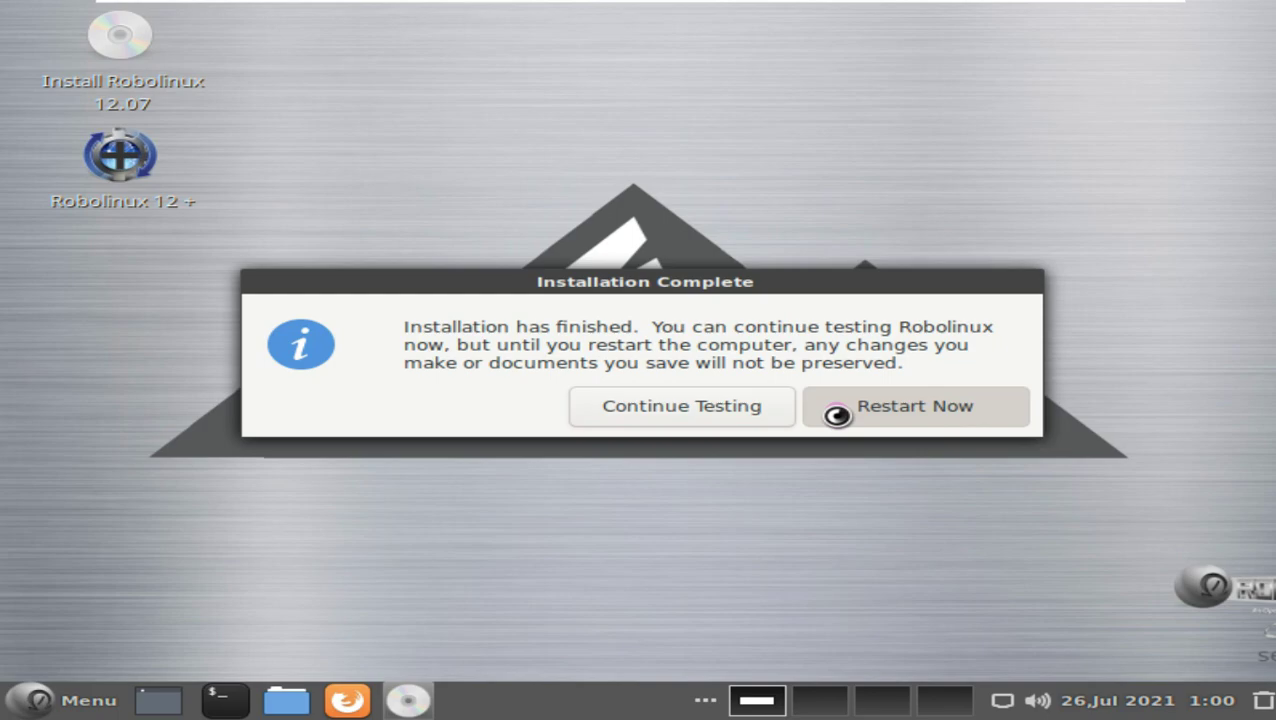
pyautogui.click(837, 414)
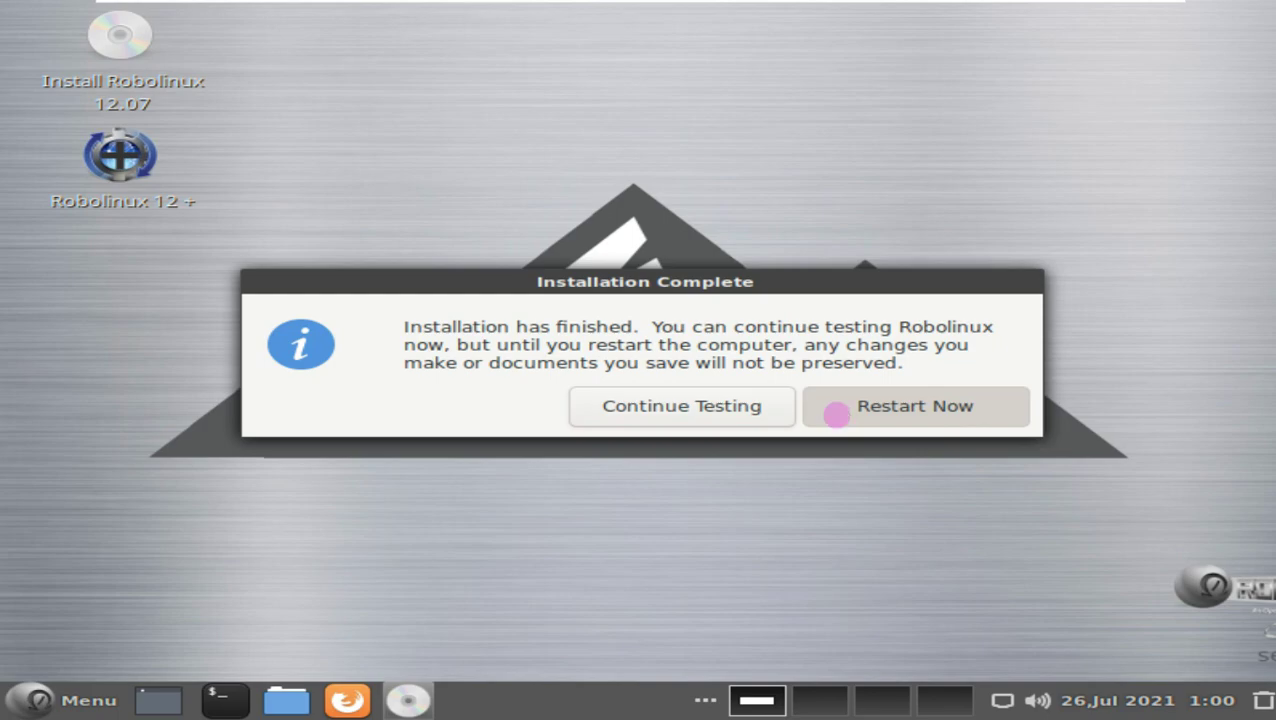